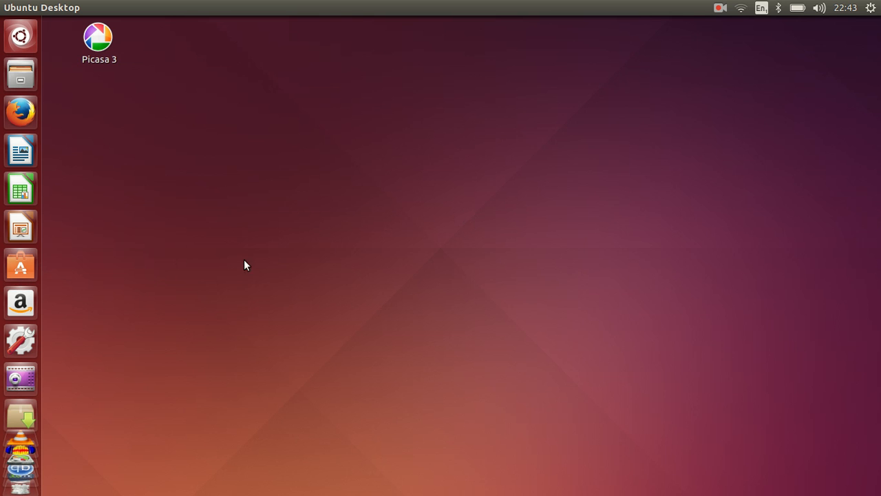
- Install Microsoft Windows Compatibility Layer (wine) from Ubuntu Software Centre, authenticating with the account password, and close the store
click(22, 266)
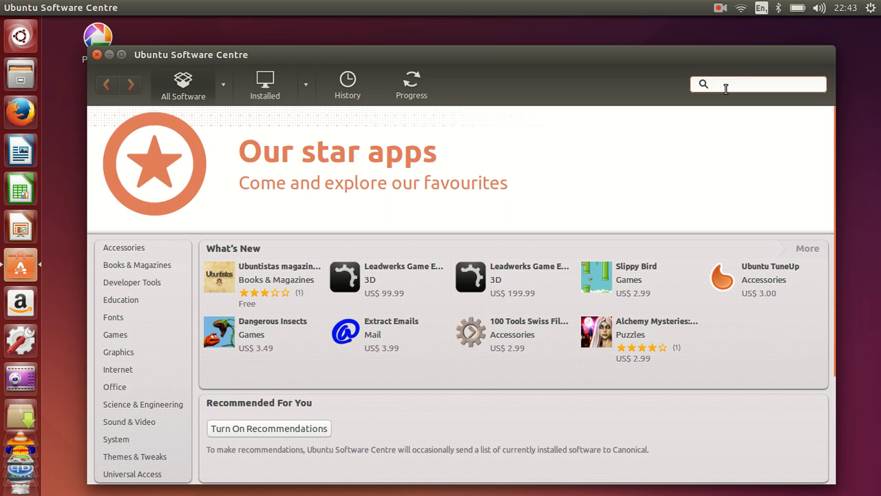
text(wine)
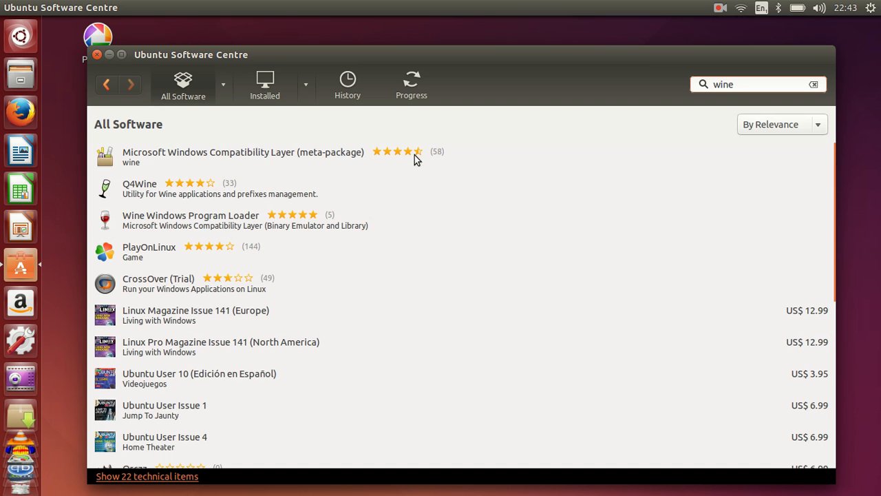
click(156, 153)
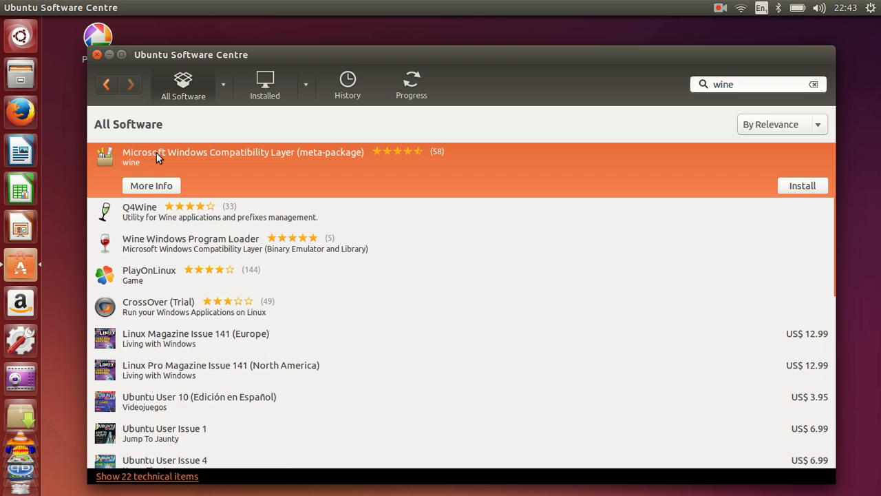
click(810, 186)
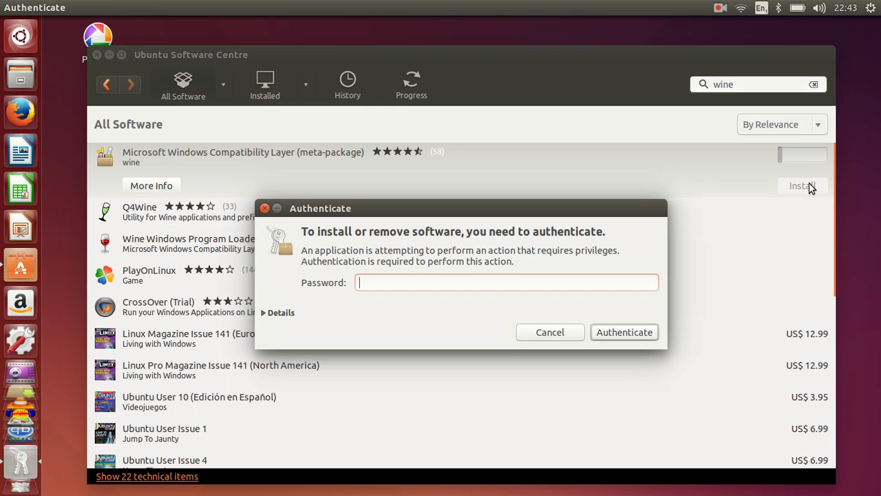
text(****)
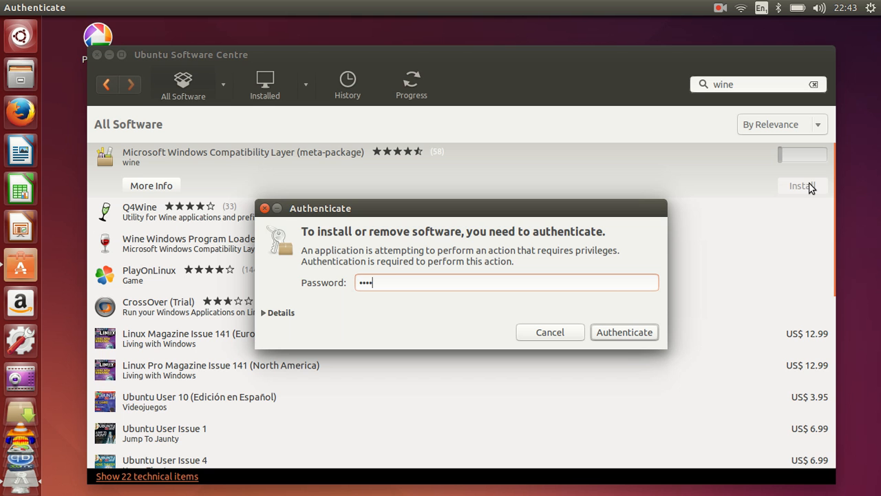
click(626, 333)
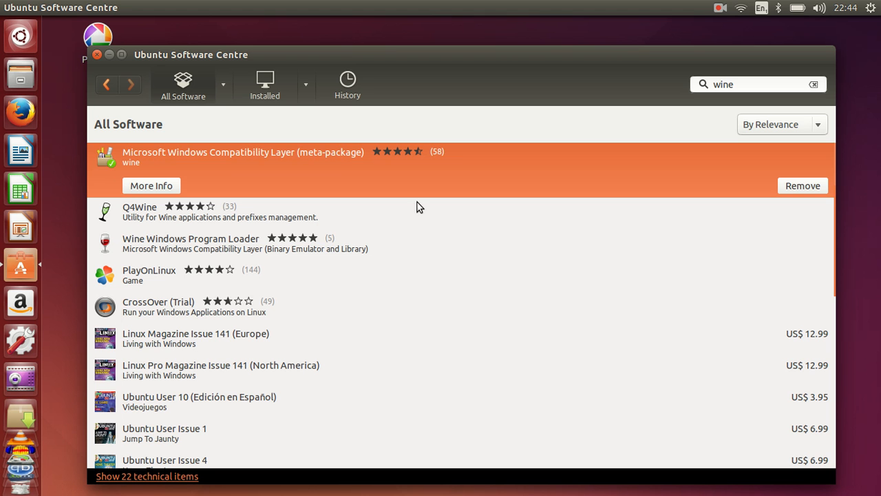
click(97, 55)
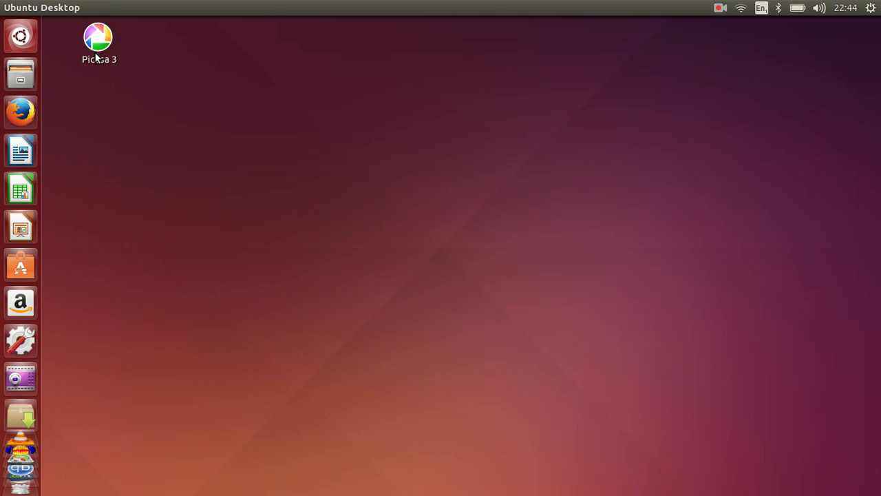
- Search Google for "picasa" in Firefox and check the official Picasa site for a download option
click(17, 114)
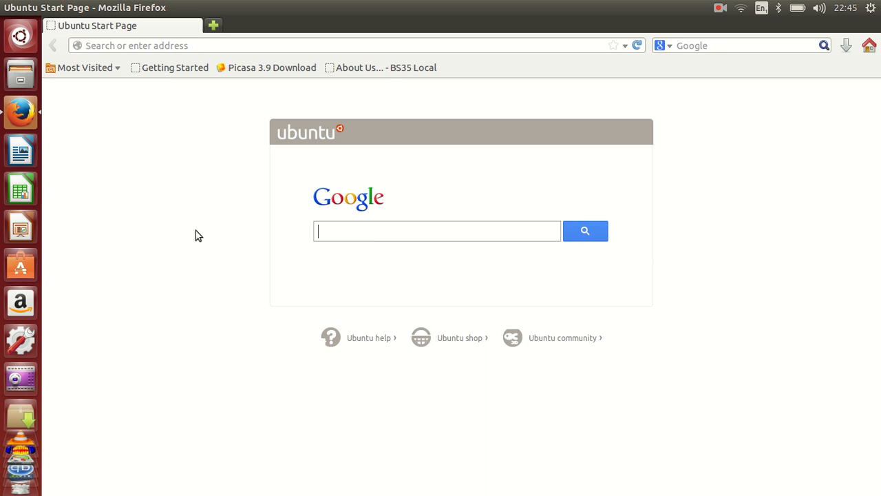
text(pica)
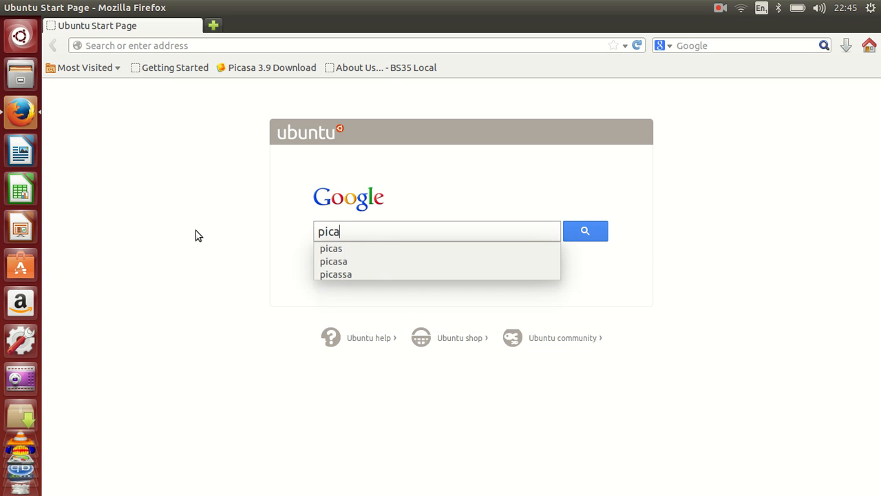
text(sa)
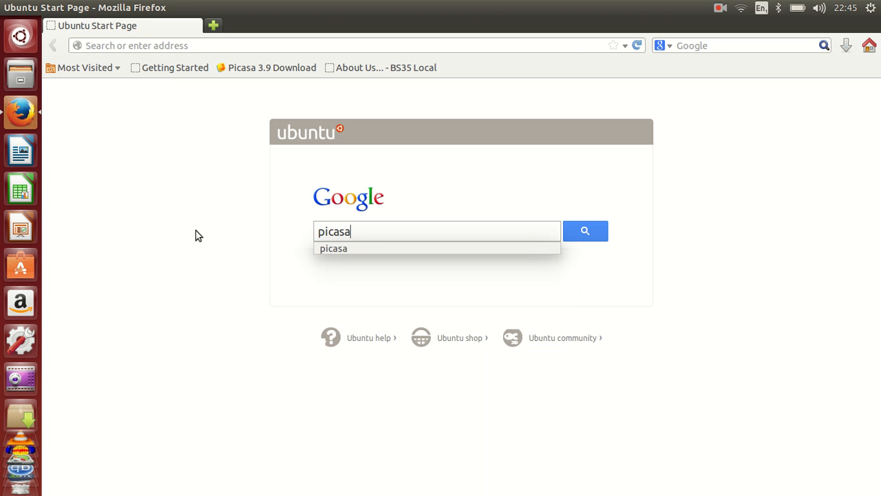
key(Return)
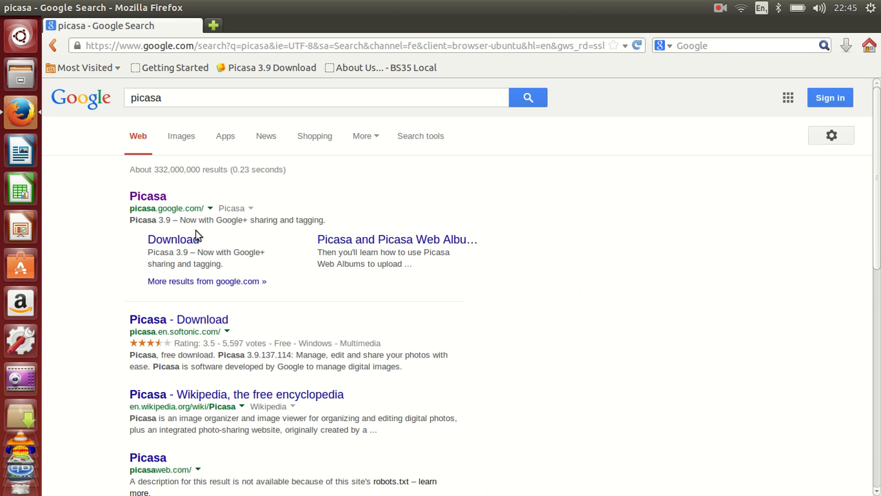
click(149, 196)
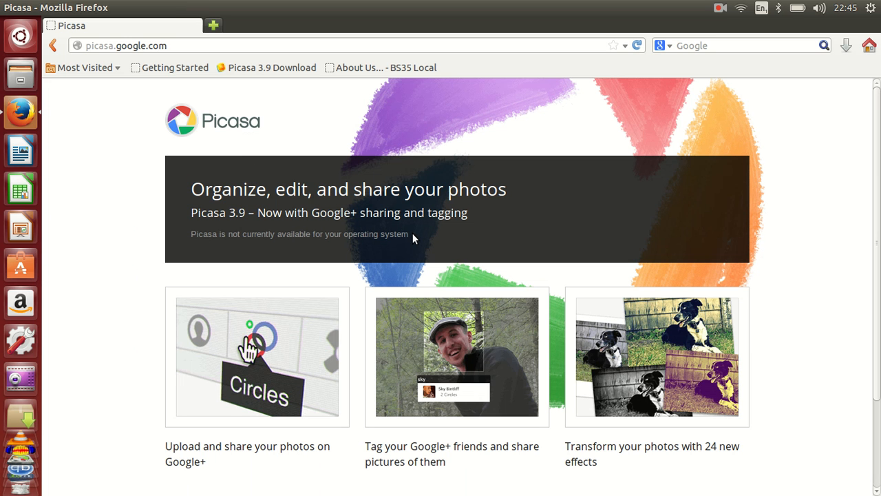
scroll(631, 93, down, 3)
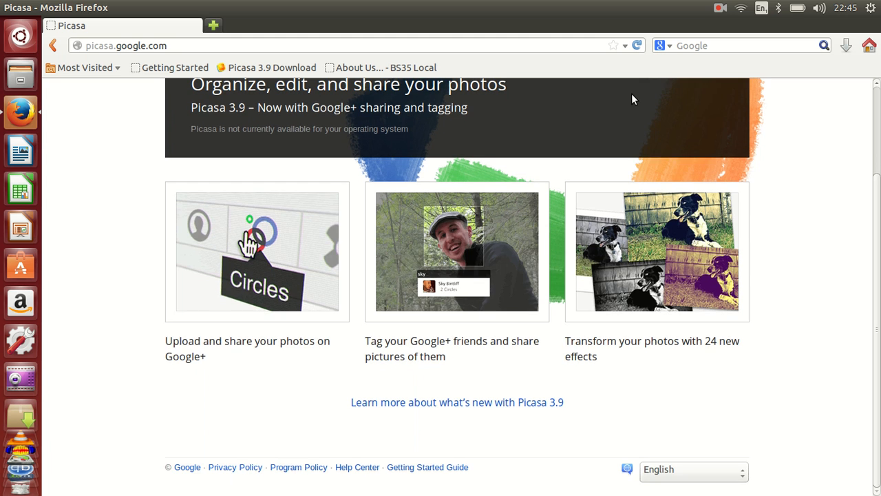
scroll(631, 92, up, 3)
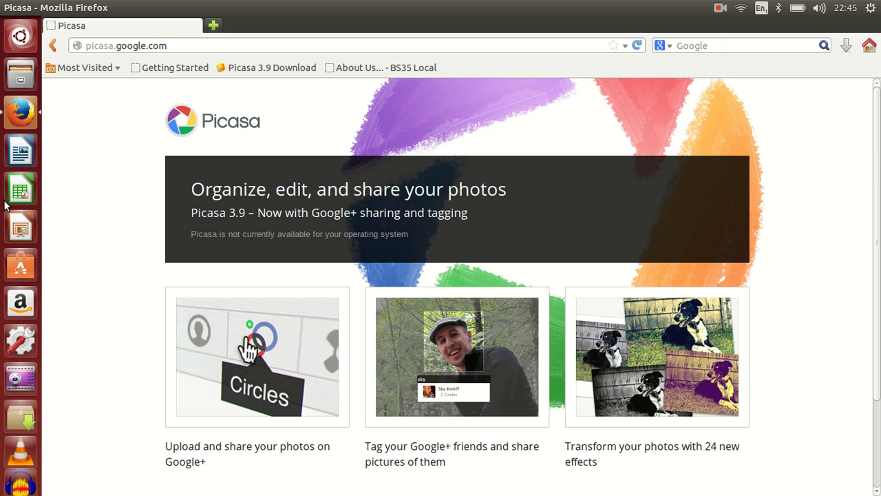
- Save Picasa.exe from the bookmarked Picasa 3.9 Download page, check it in the downloads list, and close the browser
click(269, 67)
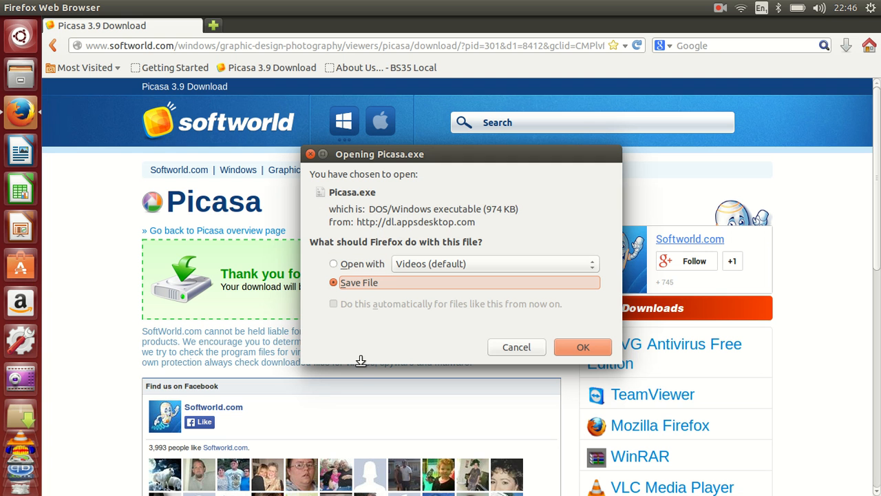
click(581, 347)
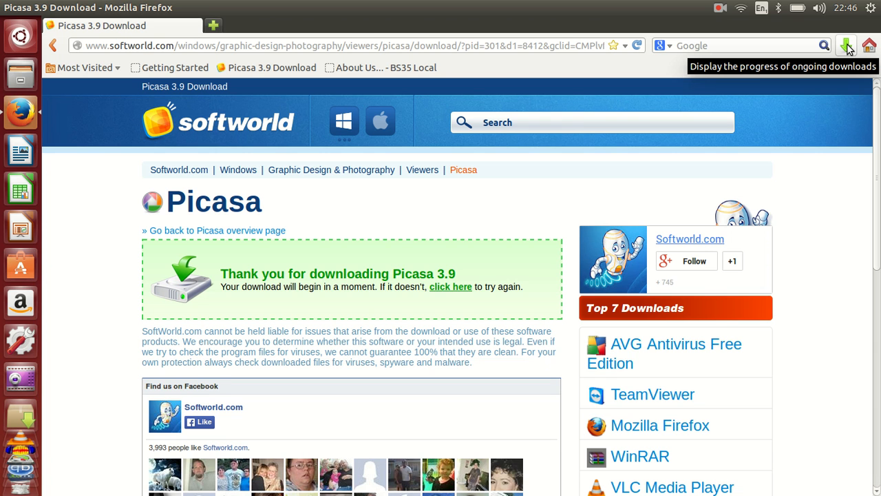
click(847, 47)
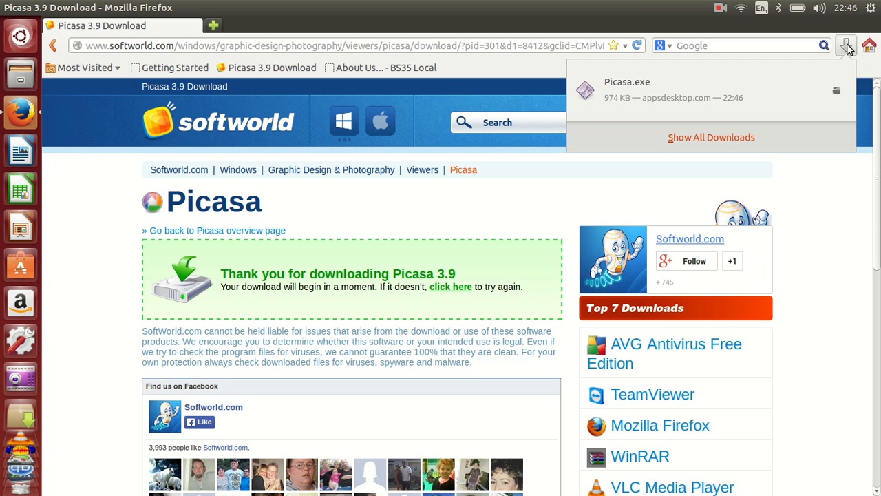
click(847, 46)
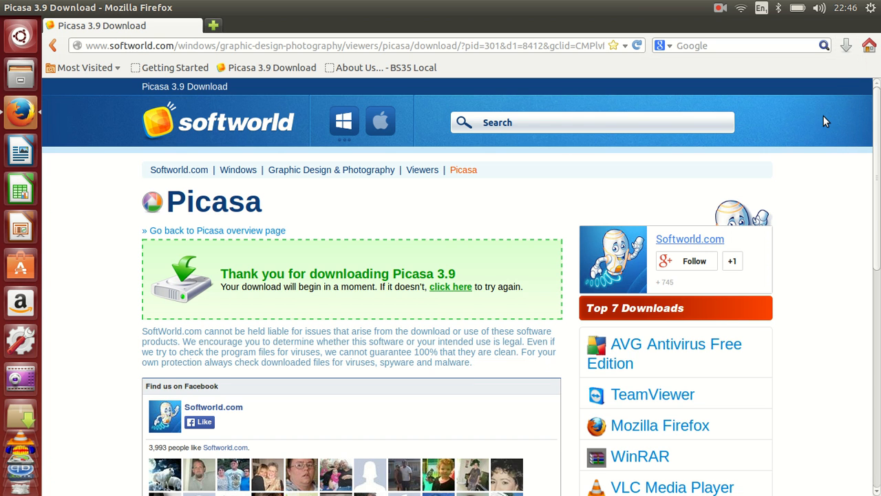
mouse_move(220, 7)
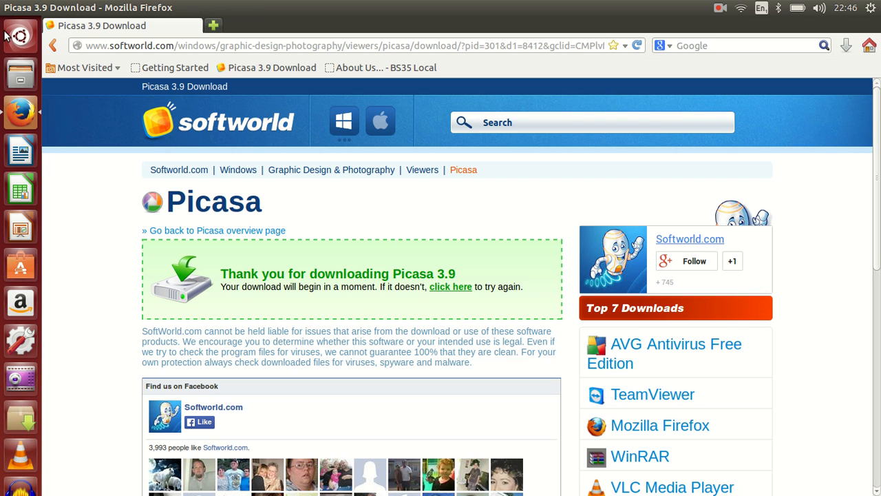
click(8, 8)
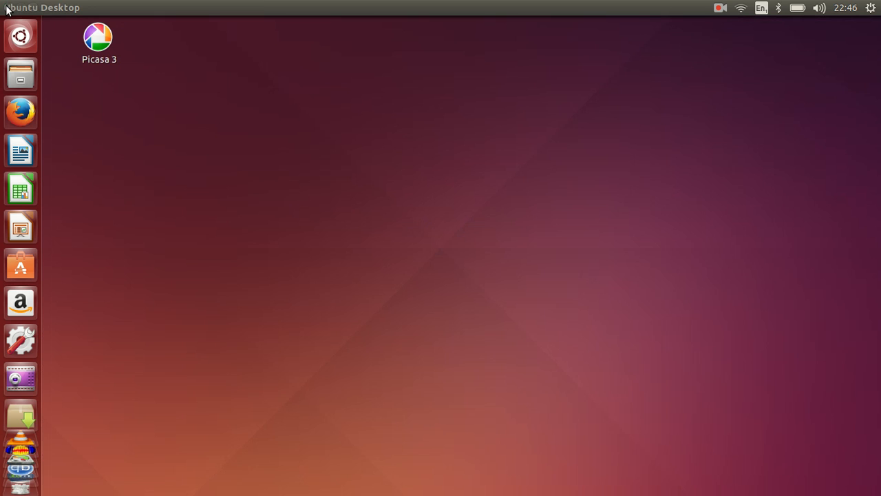
- Launch picasa39-setup.exe from the Home folder with Wine Windows Program Loader
click(20, 79)
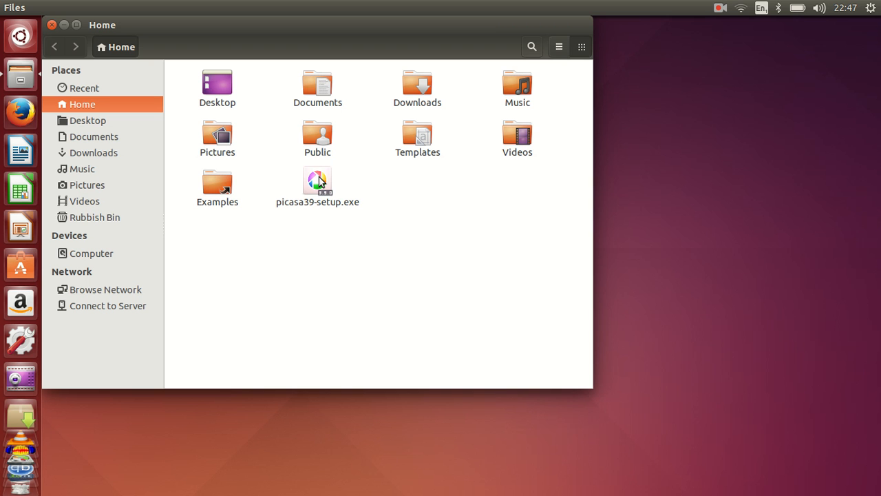
right_click(319, 181)
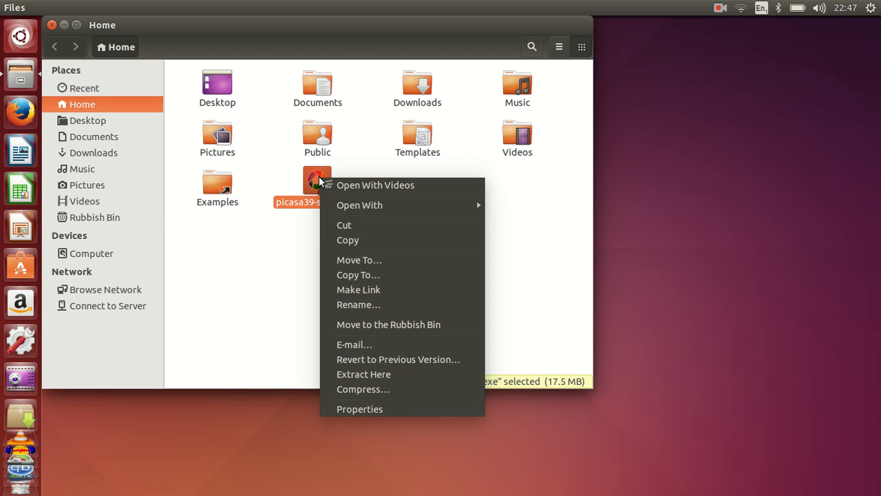
mouse_move(357, 206)
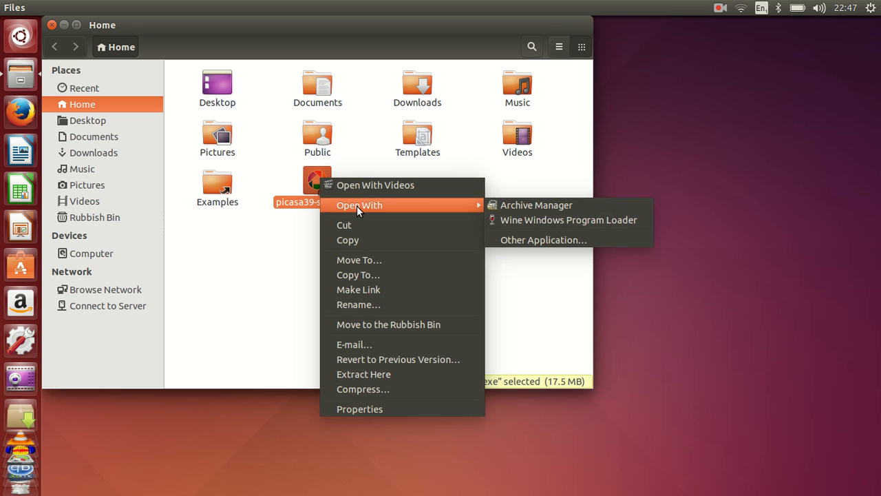
click(518, 220)
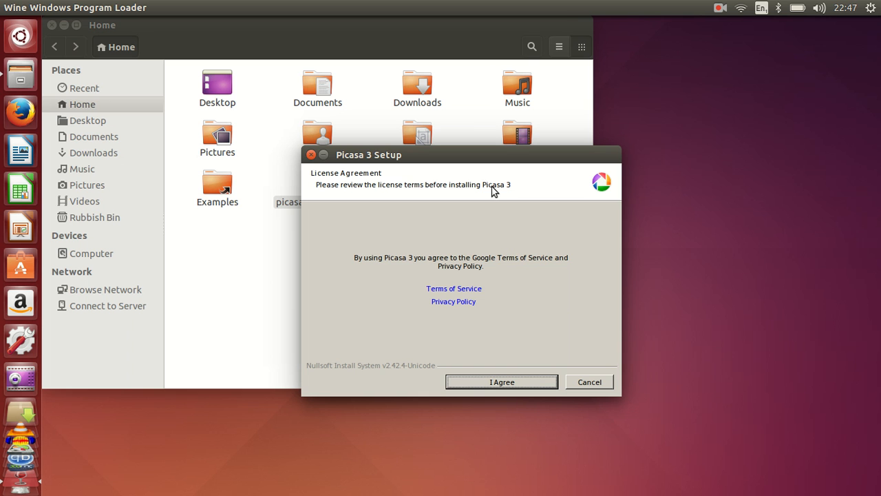
- Accept the Picasa 3 licence, install to C:\Program Files\Google\Picasa3, and finish the setup with all four final options kept
click(495, 383)
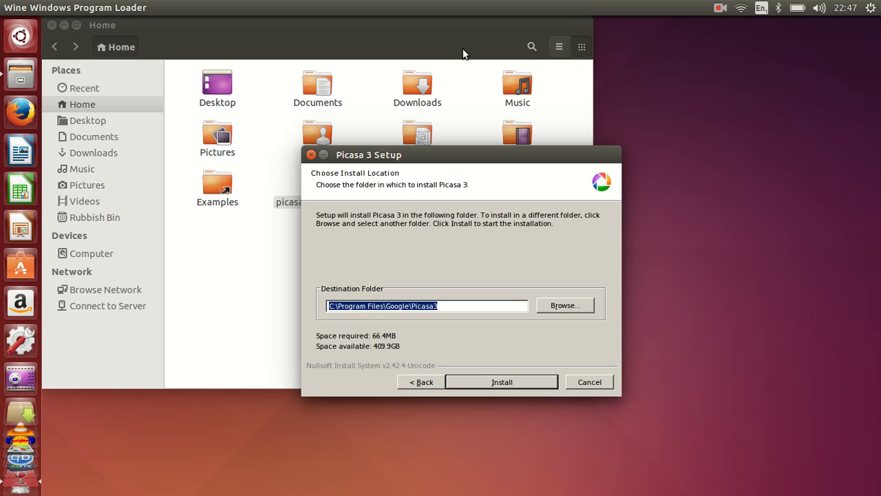
click(507, 382)
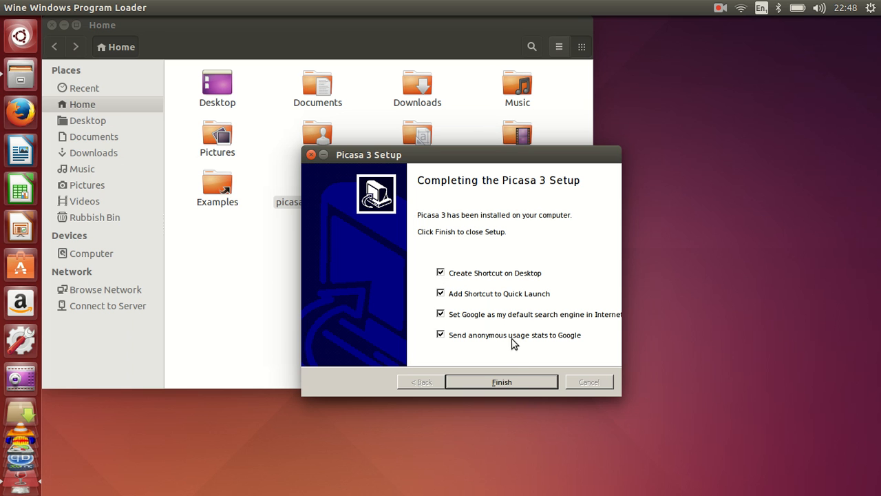
click(502, 382)
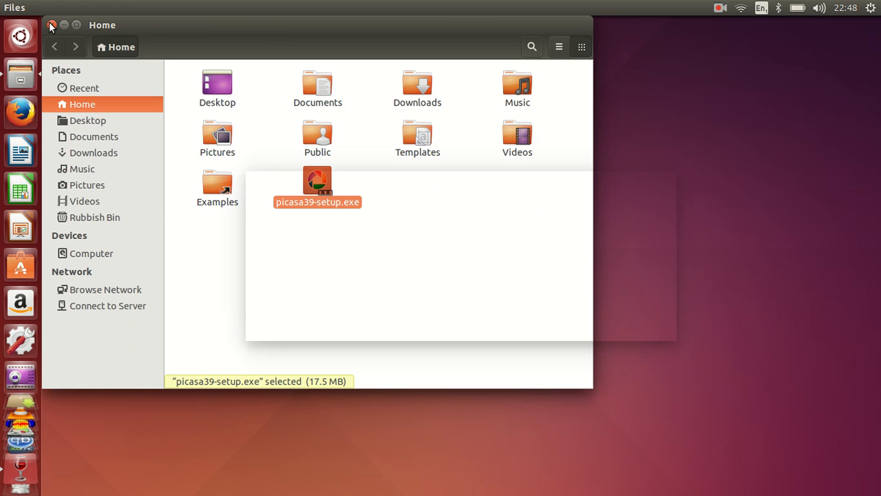
click(52, 24)
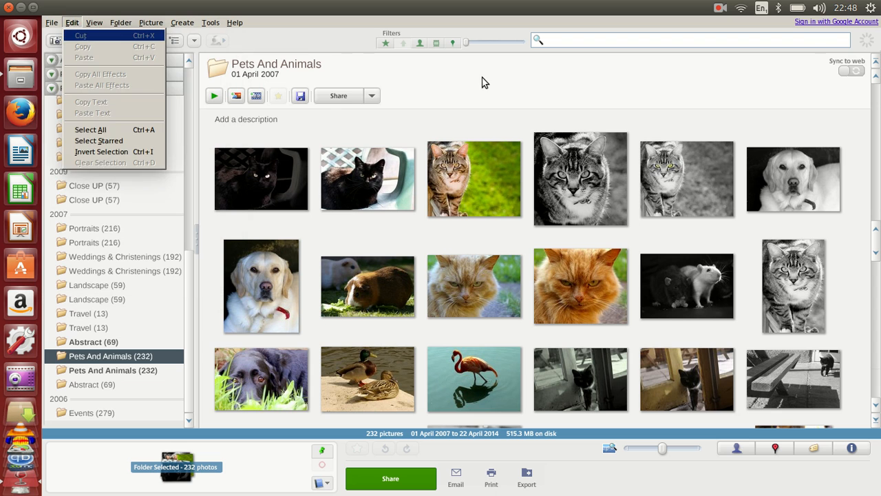
click(482, 83)
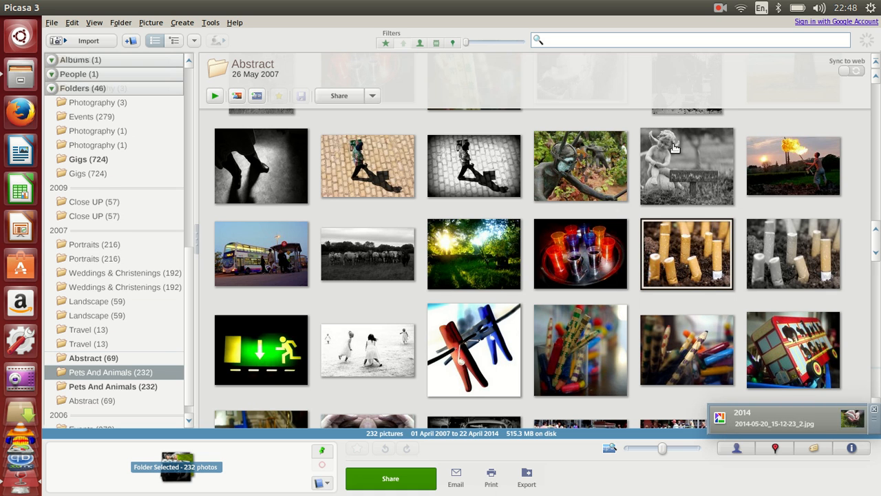
- Browse the photo library upward through the Travel, Landscape and Weddings & Christenings folders, and close Picasa 3
scroll(657, 309, up, 10)
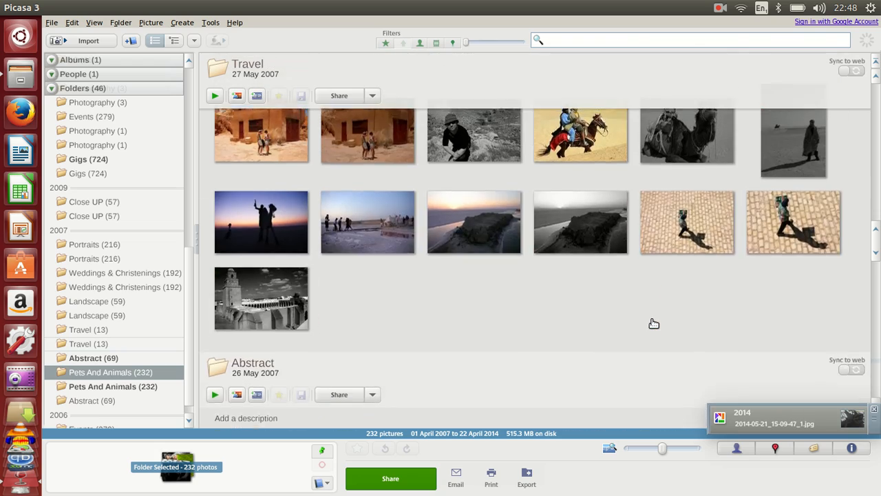
scroll(652, 320, up, 10)
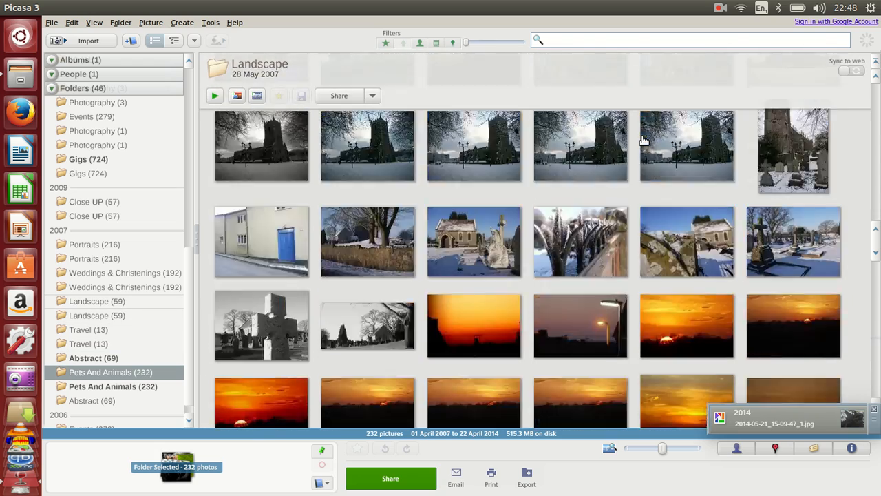
scroll(643, 140, up, 1)
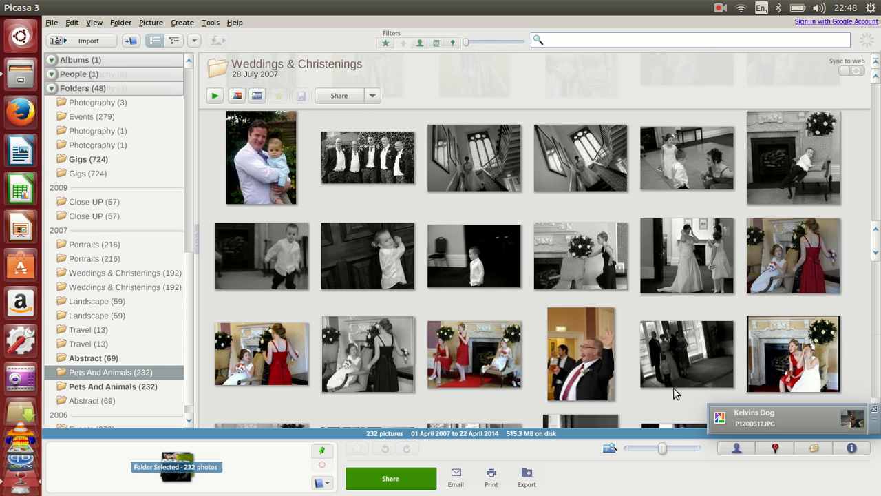
scroll(443, 279, up, 10)
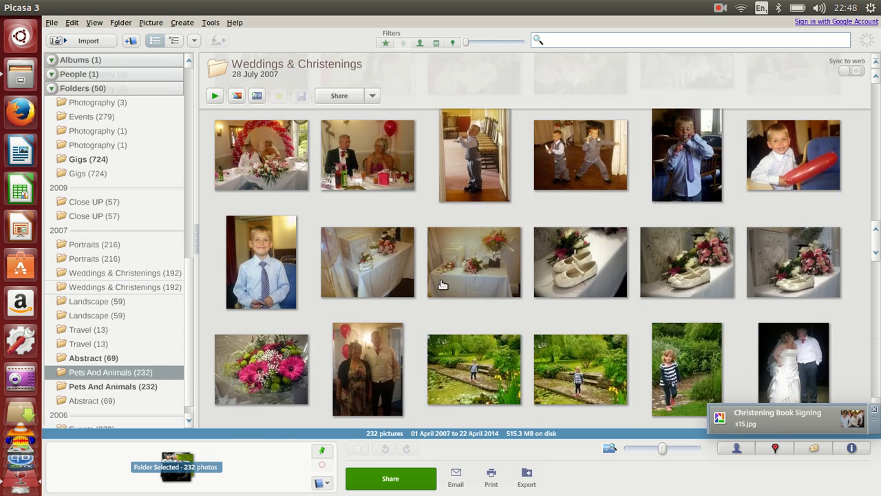
scroll(438, 281, up, 10)
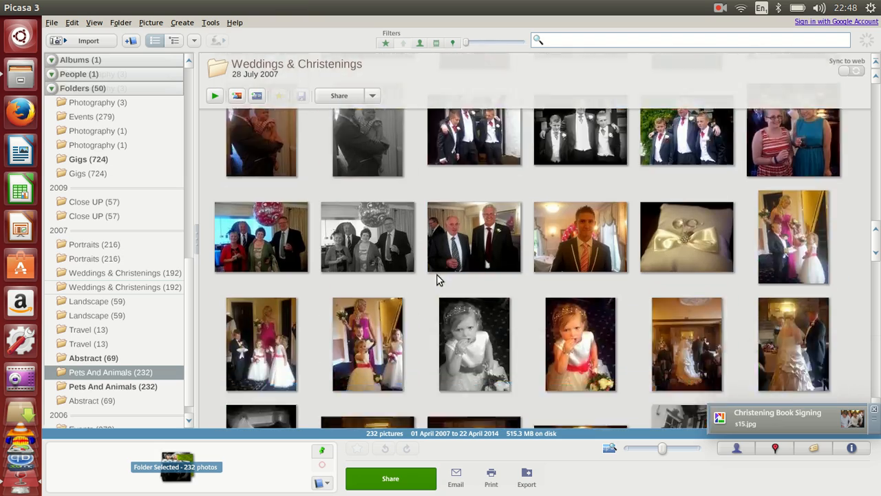
scroll(436, 278, up, 10)
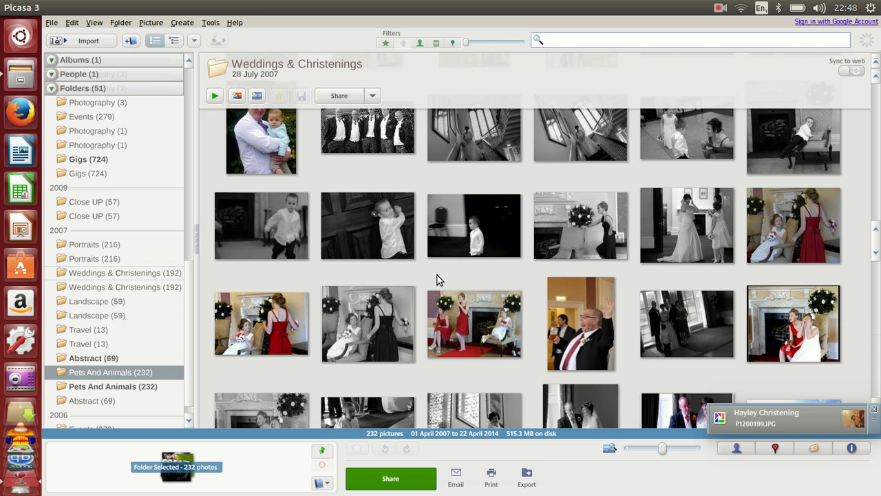
click(10, 7)
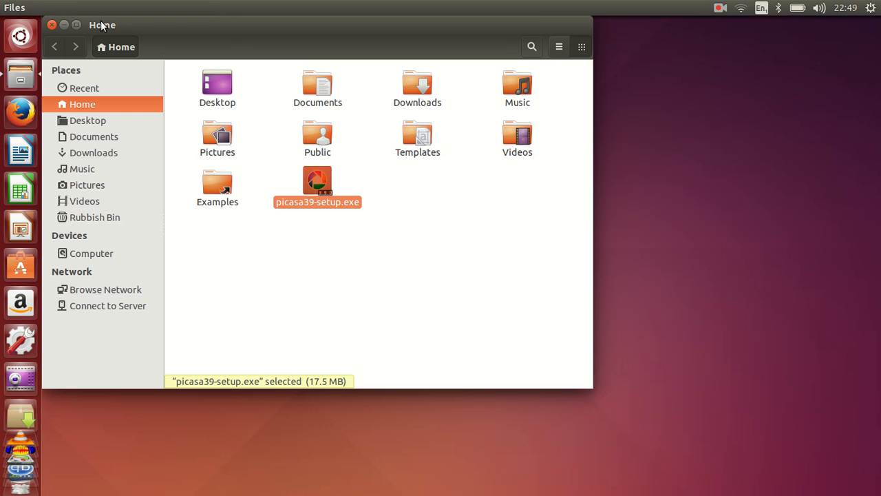
- Close the Home folder window and test the Picasa 3 desktop shortcut by launching and closing the program
click(51, 25)
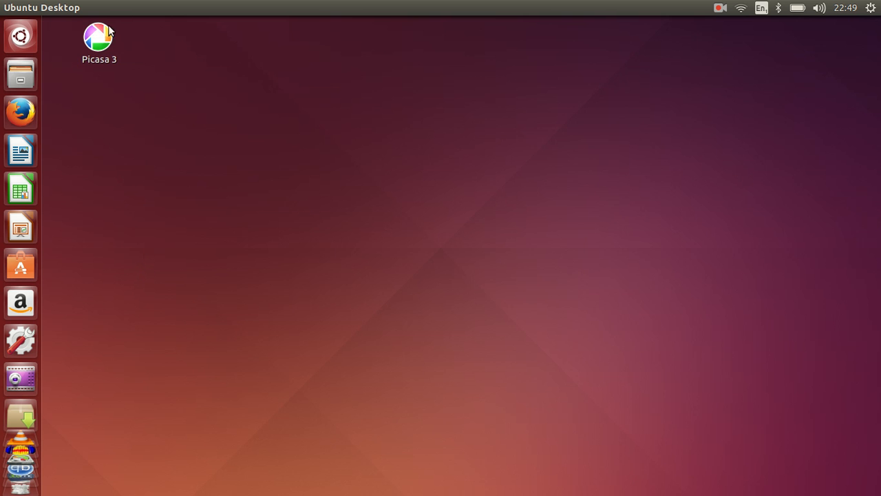
double_click(97, 40)
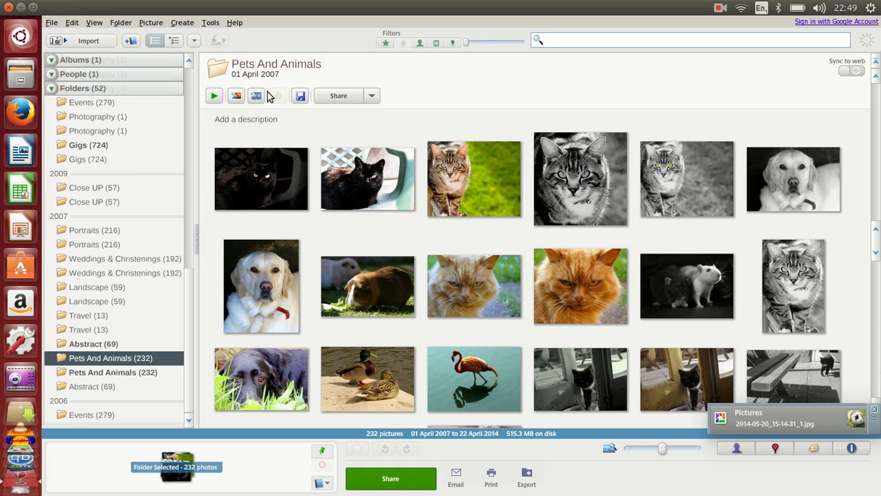
click(9, 7)
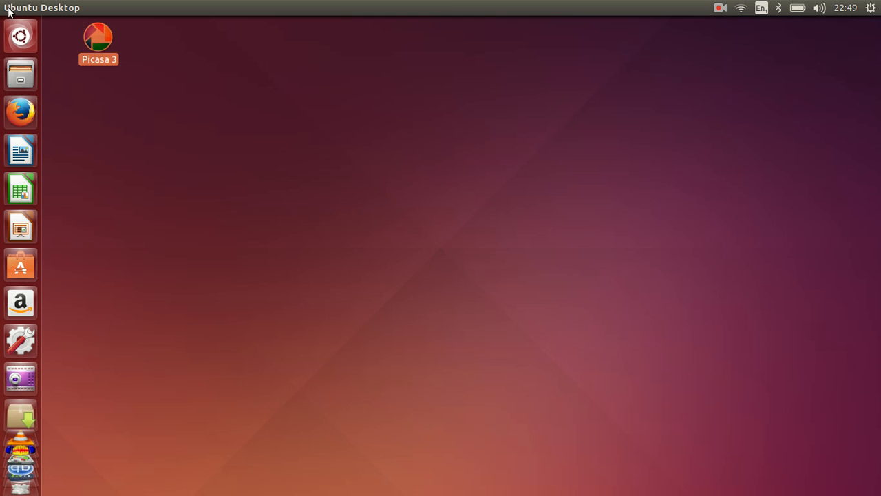